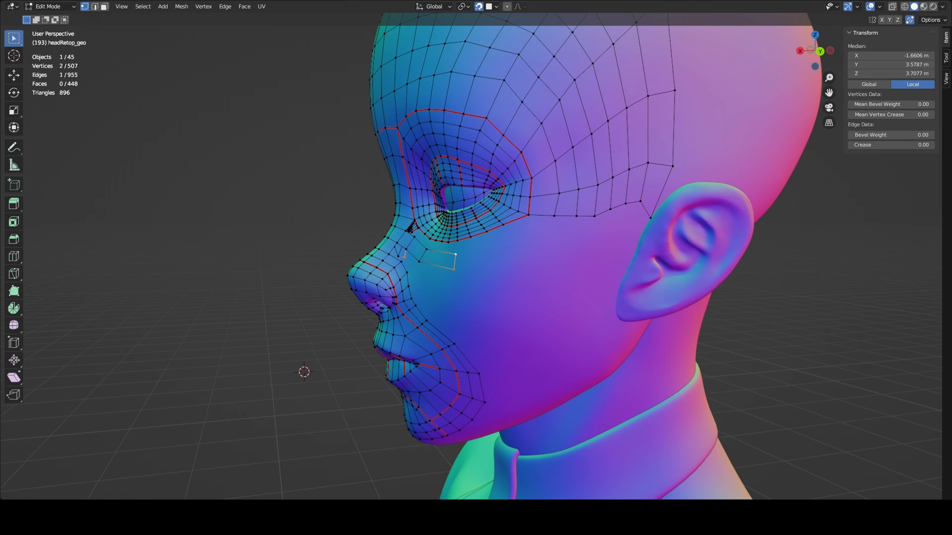
# Step: Extrude the edge below the eye down the cheek into a strip of four quads reaching the jaw
pyautogui.keyDown('ctrl'); pyautogui.rightClick(480, 287); pyautogui.keyUp('ctrl')
pyautogui.keyDown('ctrl'); pyautogui.rightClick(504, 321); pyautogui.keyUp('ctrl')
pyautogui.keyDown('ctrl'); pyautogui.rightClick(526, 364); pyautogui.keyUp('ctrl')
pyautogui.keyDown('ctrl'); pyautogui.rightClick(534, 405); pyautogui.keyUp('ctrl')
# Step: Move the outer vertices of the mesh beside the mouth outward over the cheek to widen its quads
pyautogui.click(426, 321)
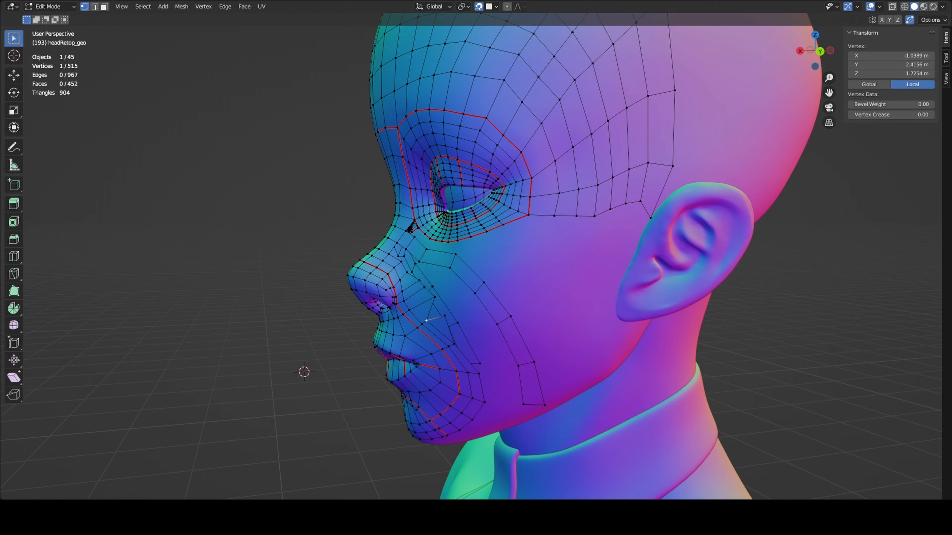
pyautogui.press('g')
pyautogui.click(468, 334)
pyautogui.click(445, 317)
pyautogui.click(480, 364)
pyautogui.press('g')
pyautogui.click(497, 371)
pyautogui.click(433, 292)
pyautogui.click(496, 371)
pyautogui.press('g')
pyautogui.click(493, 372)
# Step: Reposition the nose-side edge and the cheek strip's vertices so the strip runs closer to the mouth mesh down to the jaw
pyautogui.click(411, 272)
pyautogui.click(406, 249)
pyautogui.keyDown('shift'); pyautogui.click(414, 237); pyautogui.keyUp('shift')
pyautogui.press('g')
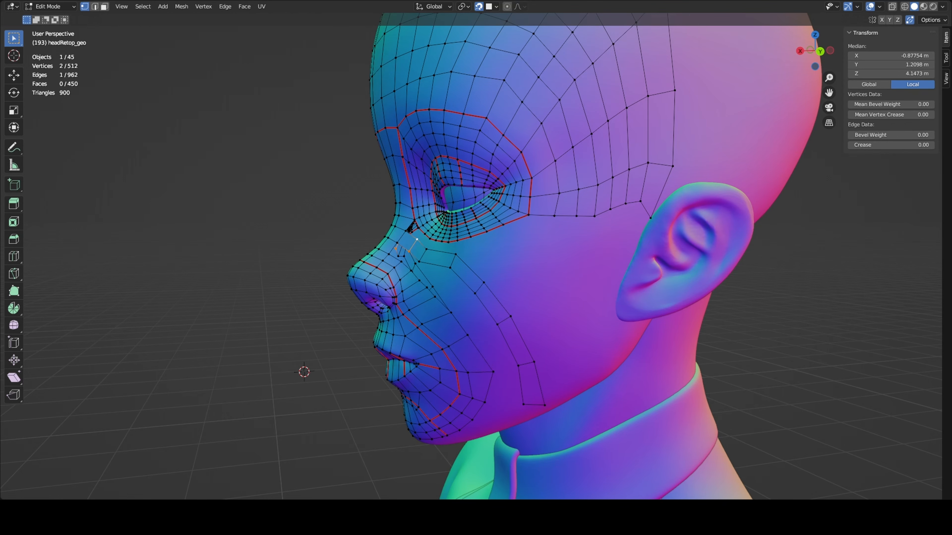
pyautogui.click(450, 268)
pyautogui.press('g')
pyautogui.click(443, 281)
pyautogui.click(498, 324)
pyautogui.keyDown('shift'); pyautogui.click(510, 317); pyautogui.keyUp('shift')
pyautogui.click(523, 404)
pyautogui.click(544, 405)
pyautogui.press('g')
# Step: Adjust the edges at the top of the cheek strip and beside the nose bridge to follow the sculpt
pyautogui.click(419, 262)
pyautogui.keyDown('shift'); pyautogui.click(426, 249); pyautogui.keyUp('shift')
pyautogui.press('g')
pyautogui.click(426, 248)
pyautogui.click(409, 251)
pyautogui.keyDown('shift'); pyautogui.click(417, 239); pyautogui.keyUp('shift')
pyautogui.press('g')
pyautogui.click(418, 242)
pyautogui.click(424, 247)
pyautogui.hotkey('ctrl', 'z')
pyautogui.hotkey('ctrl', 'z')
pyautogui.hotkey('ctrl', 'z')
pyautogui.hotkey('ctrl', 'z')
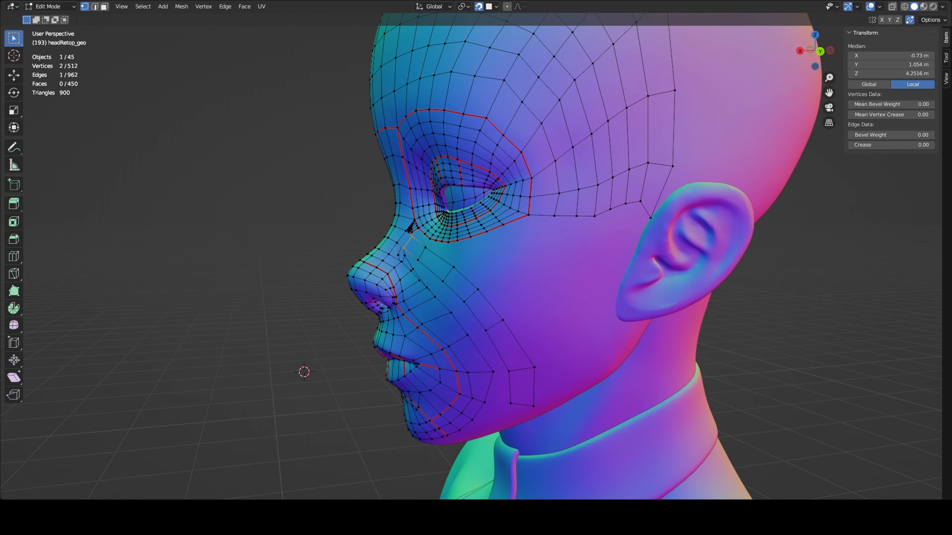
# Step: Close the gap between the nose bridge and upper cheek with quads and continue the mesh toward the inner eye corner
pyautogui.hotkey('ctrl', 'z')
pyautogui.hotkey('ctrl', 'z')
pyautogui.hotkey('ctrl', 'z')
pyautogui.hotkey('ctrl', 'z')
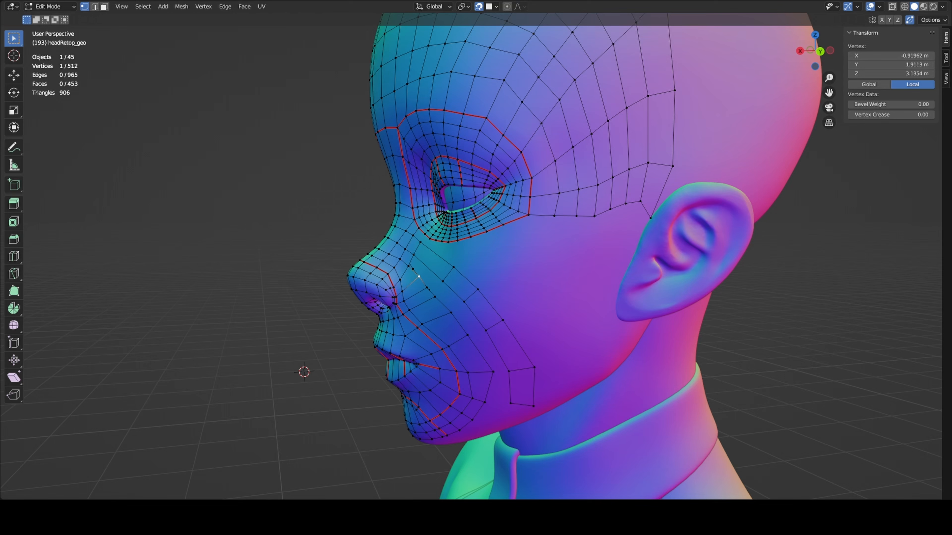
pyautogui.hotkey('ctrl', 'z')
pyautogui.hotkey('ctrl', 'z')
pyautogui.hotkey('ctrl', 'z')
pyautogui.hotkey('ctrl', 'z')
pyautogui.hotkey('ctrl', 'z')
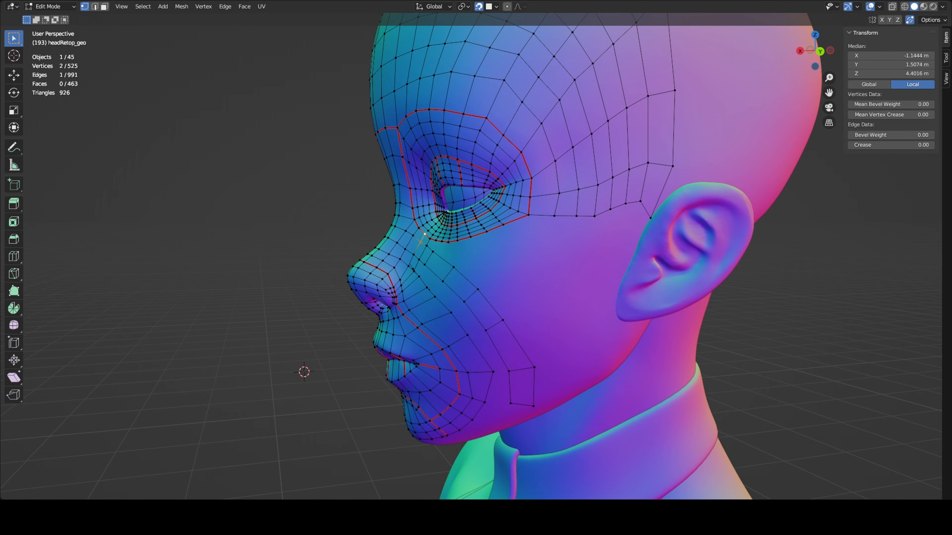
# Step: Extend the quads under the inner half of the eye, connecting the outer eye loop to the upper cheek
pyautogui.hotkey('ctrl', 'z')
pyautogui.hotkey('ctrl', 'z')
pyautogui.hotkey('ctrl', 'z')
pyautogui.hotkey('ctrl', 'z')
pyautogui.hotkey('ctrl', 'z')
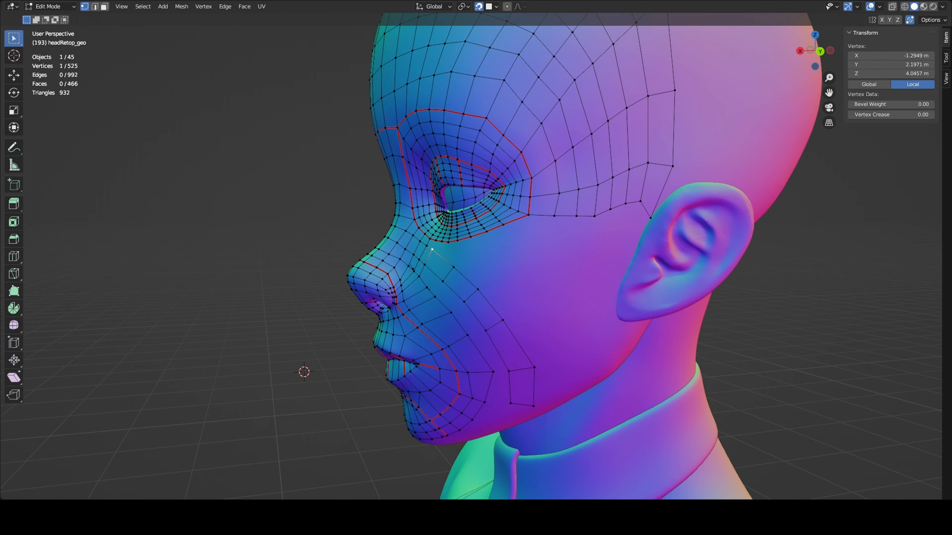
pyautogui.hotkey('ctrl', 'z')
pyautogui.hotkey('ctrl', 'z')
pyautogui.hotkey('ctrl', 'z')
pyautogui.hotkey('ctrl', 'z')
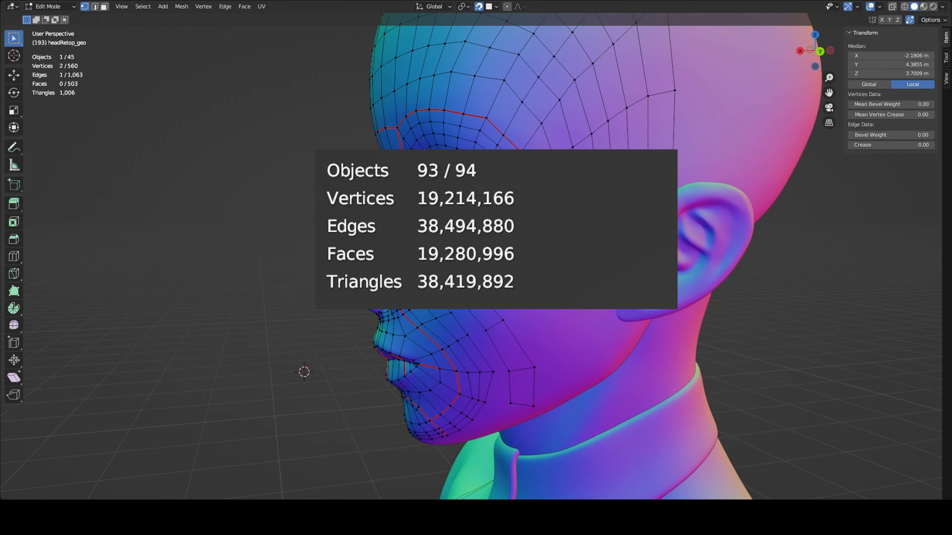
# Step: Fill three more quads beneath the lower eye loop, working outward along the upper cheek
pyautogui.click(502, 258)
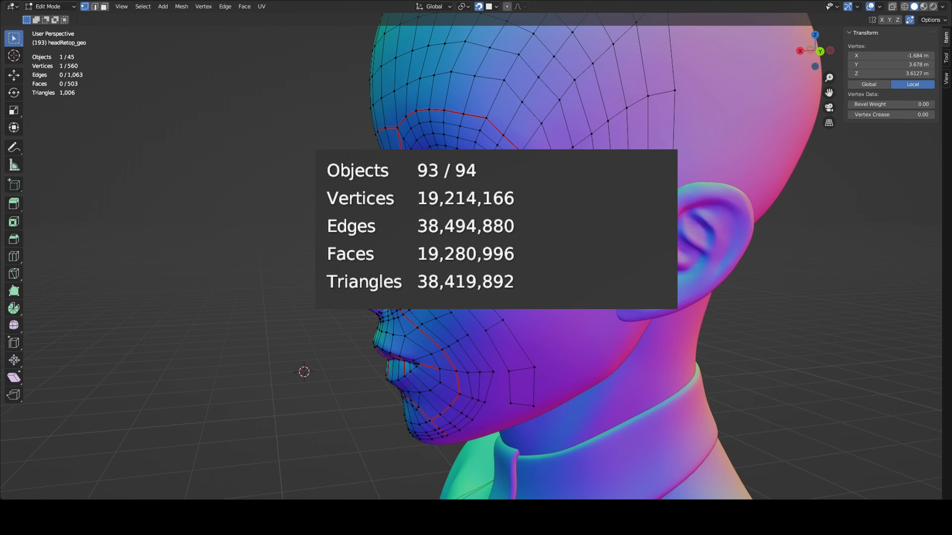
pyautogui.press('f')
pyautogui.press('f')
pyautogui.press('f')
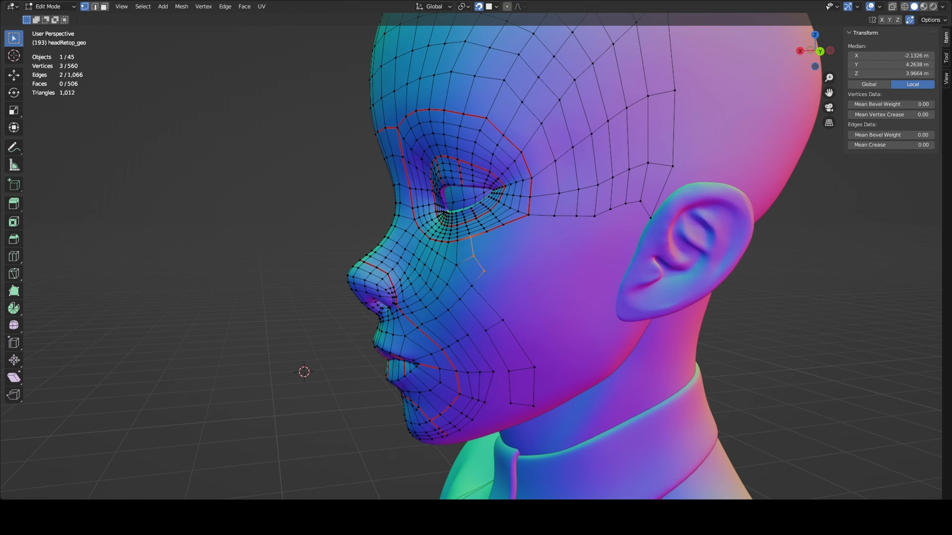
# Step: Extrude the edge beside the outer eye corner downward into a new quad below the temple mesh
pyautogui.moveTo(545, 216); pyautogui.dragTo(545, 246)
pyautogui.press('f')
pyautogui.press('f')
pyautogui.press('f')
pyautogui.press('f')
pyautogui.press('f')
pyautogui.press('f')
pyautogui.press('f')
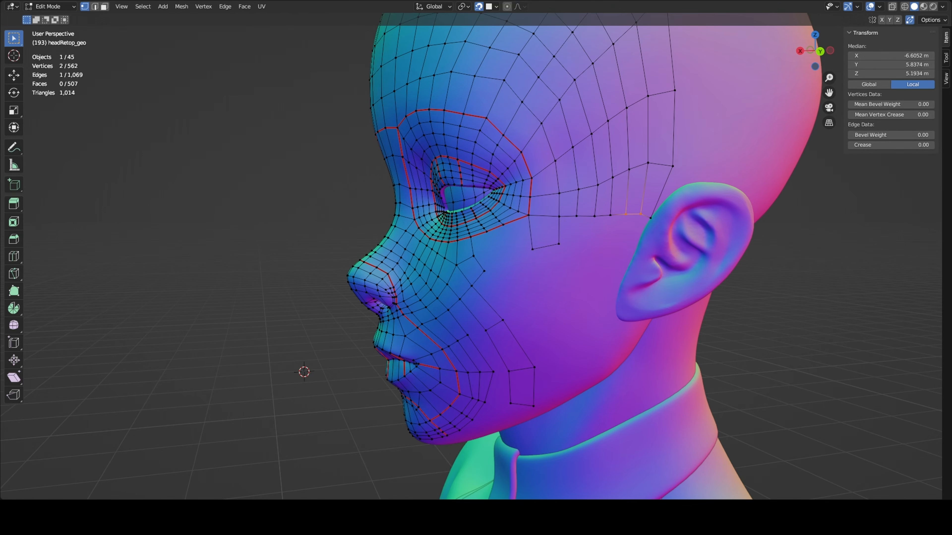
# Step: Bridge the under-eye quads to the outer-corner quad and select the six crosswise edges of the filled patch
pyautogui.press('2')
pyautogui.click(489, 268)
pyautogui.keyDown('shift'); pyautogui.click(502, 263); pyautogui.keyUp('shift')
pyautogui.keyDown('shift'); pyautogui.click(521, 255); pyautogui.keyUp('shift')
pyautogui.keyDown('shift'); pyautogui.click(517, 239); pyautogui.keyUp('shift')
pyautogui.keyDown('shift'); pyautogui.click(498, 248); pyautogui.keyUp('shift')
pyautogui.keyDown('shift'); pyautogui.click(481, 254); pyautogui.keyUp('shift')
pyautogui.keyDown('shift'); pyautogui.rightClick(672, 280); pyautogui.keyUp('shift')
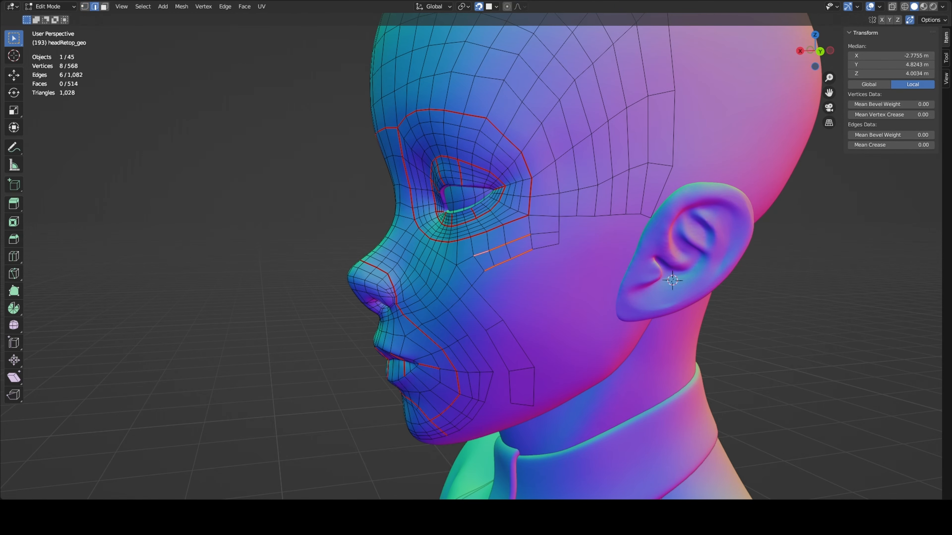
# Step: Fill two rows of quads below the temple mesh from the outer eye corner back to the ear
pyautogui.press('1')
pyautogui.press('2')
pyautogui.press('f')
pyautogui.press('f')
pyautogui.press('f')
pyautogui.press('f')
pyautogui.press('f')
pyautogui.press('f')
pyautogui.press('f')
pyautogui.press('f')
pyautogui.press('f')
pyautogui.press('f')
pyautogui.press('f')
pyautogui.press('f')
# Step: Move the new vertices in front of the ear to even out the spacing of the two rows
pyautogui.press('1')
pyautogui.click(630, 245)
pyautogui.click(621, 246)
pyautogui.press('g')
pyautogui.click(616, 247)
pyautogui.click(605, 231)
pyautogui.press('g')
pyautogui.click(608, 231)
pyautogui.click(592, 232)
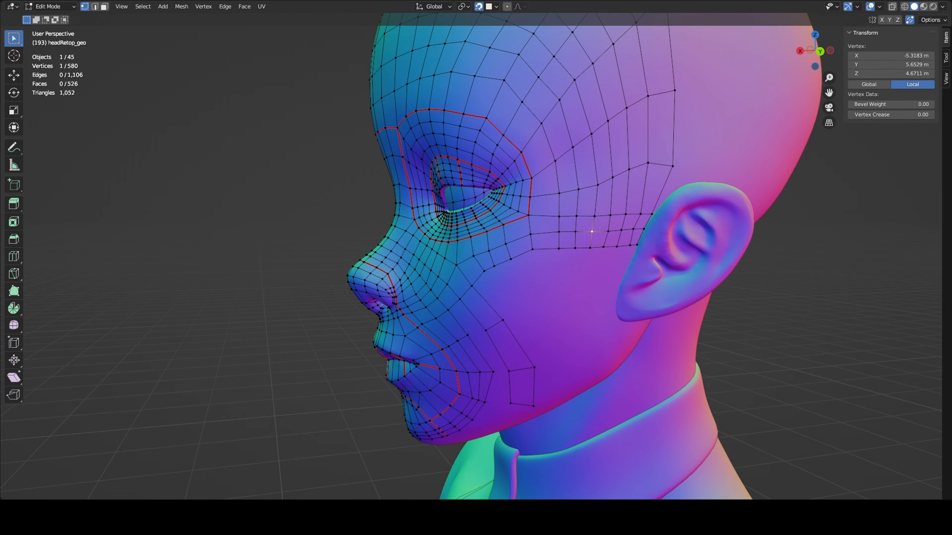
# Step: Mark a seam along the edge loop running from the nose bridge down the cheek to the jaw
pyautogui.press('2')
pyautogui.keyDown('alt'); pyautogui.click(438, 256); pyautogui.keyUp('alt')
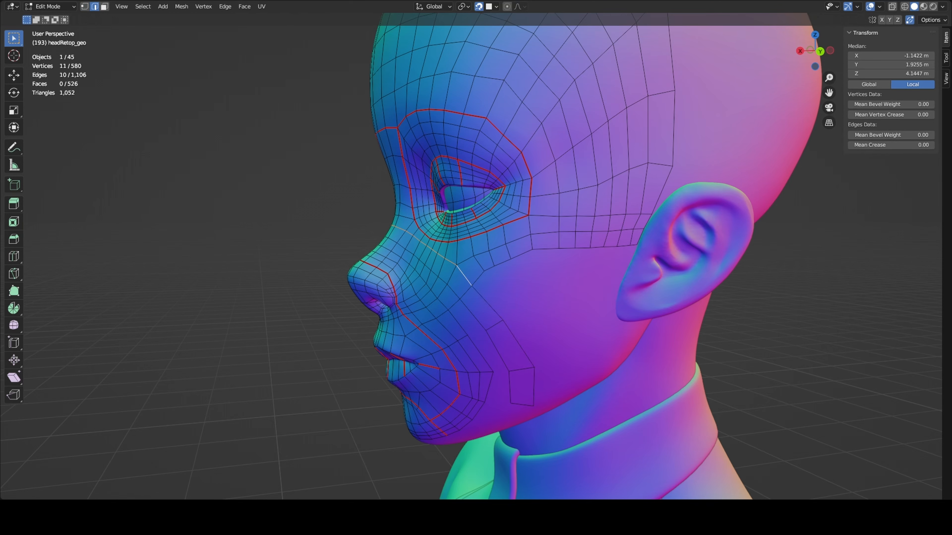
pyautogui.keyDown('alt'); pyautogui.keyDown('shift'); pyautogui.click(519, 344); pyautogui.keyUp('shift'); pyautogui.keyUp('alt')
pyautogui.click(502, 263)
# Step: Join the chin mesh to the cheek strip along the jaw, and preview the surface in Object Mode
pyautogui.press('1')
pyautogui.moveTo(484, 402); pyautogui.dragTo(494, 403)
pyautogui.keyDown('shift'); pyautogui.click(511, 404); pyautogui.keyUp('shift')
pyautogui.press('f')
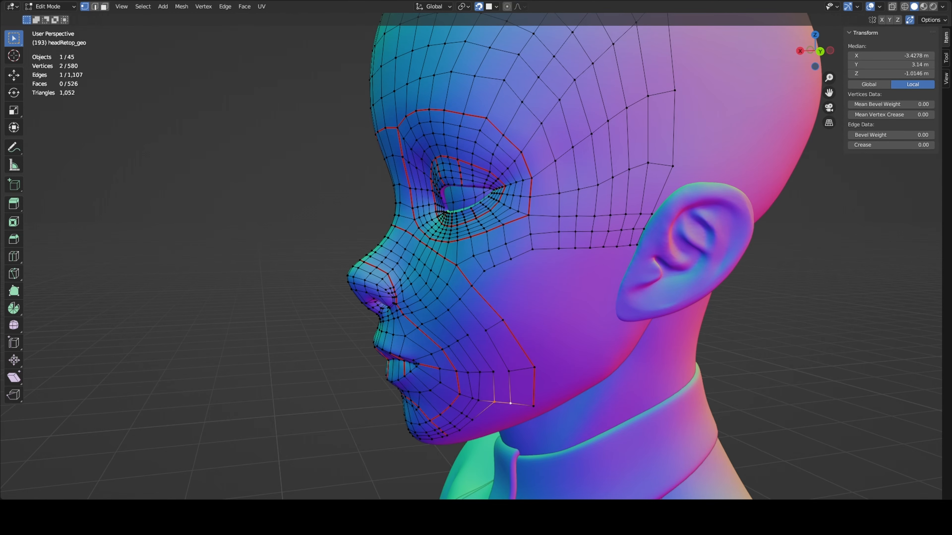
pyautogui.press('Tab')
pyautogui.press('Tab')
pyautogui.press('Tab')
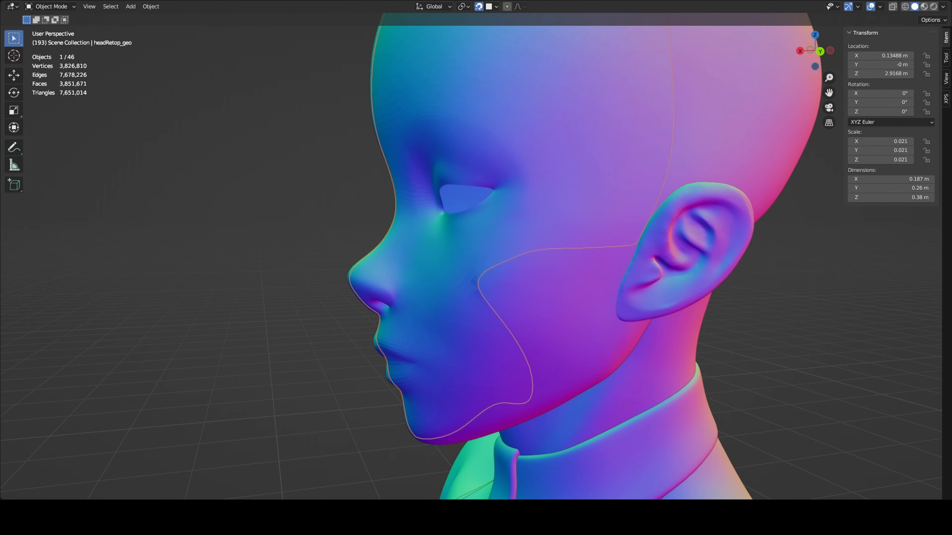
pyautogui.hotkey('ctrl', 'Tab')
pyautogui.press('Tab')
pyautogui.hotkey('ctrl', 'z')
pyautogui.hotkey('ctrl', 'z')
pyautogui.hotkey('ctrl', 'z')
pyautogui.hotkey('ctrl', 'z')
pyautogui.hotkey('ctrl', 'z')
pyautogui.hotkey('ctrl', 'z')
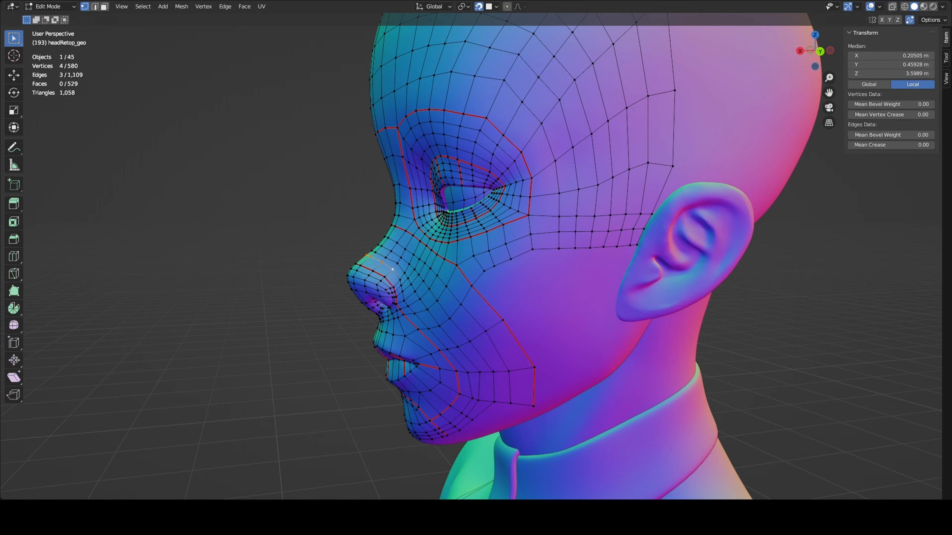
pyautogui.hotkey('ctrl', 'z')
pyautogui.hotkey('ctrl', 'z')
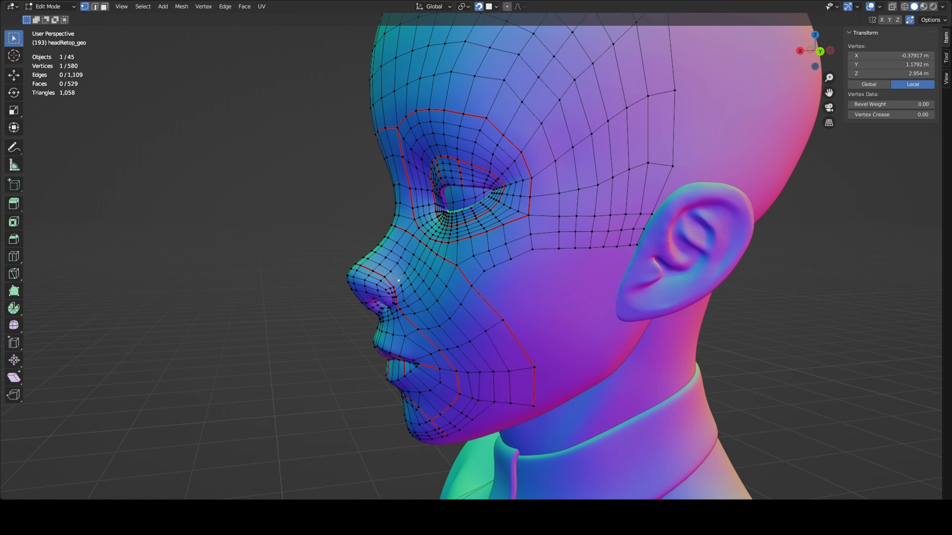
# Step: Extrude the lower boundary loop between the cheek seam and the ear downward, and position the new row level with the earlobe
pyautogui.press('2')
pyautogui.keyDown('alt'); pyautogui.click(567, 248); pyautogui.keyUp('alt')
pyautogui.press('e')
pyautogui.press('x')
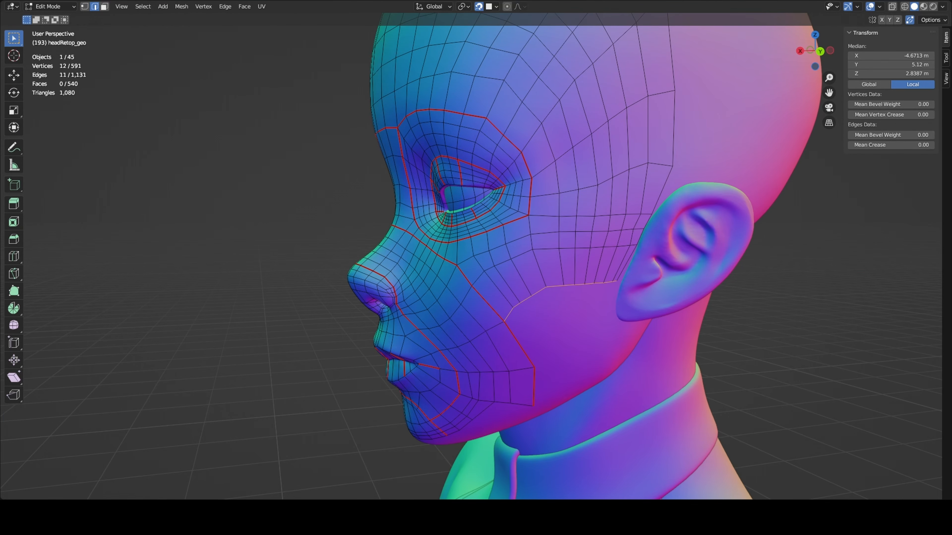
pyautogui.press('g')
pyautogui.click(534, 387)
pyautogui.press('g')
pyautogui.click(503, 321)
pyautogui.keyDown('ctrl'); pyautogui.click(604, 306); pyautogui.keyUp('ctrl')
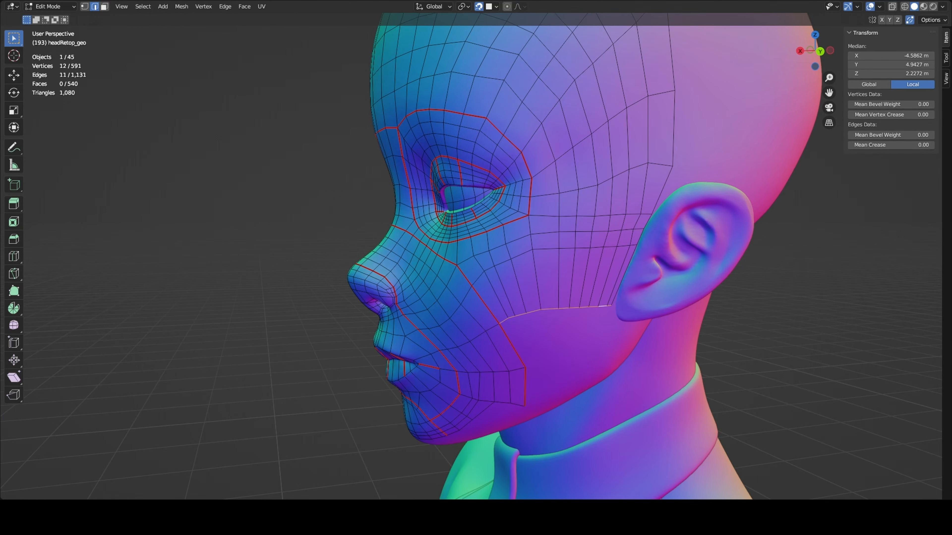
# Step: Extrude another row down toward the jawline and even out the cheek mesh with the Slide Relax brush
pyautogui.press('e')
pyautogui.press('g')
pyautogui.hotkey('ctrl', 'Tab')
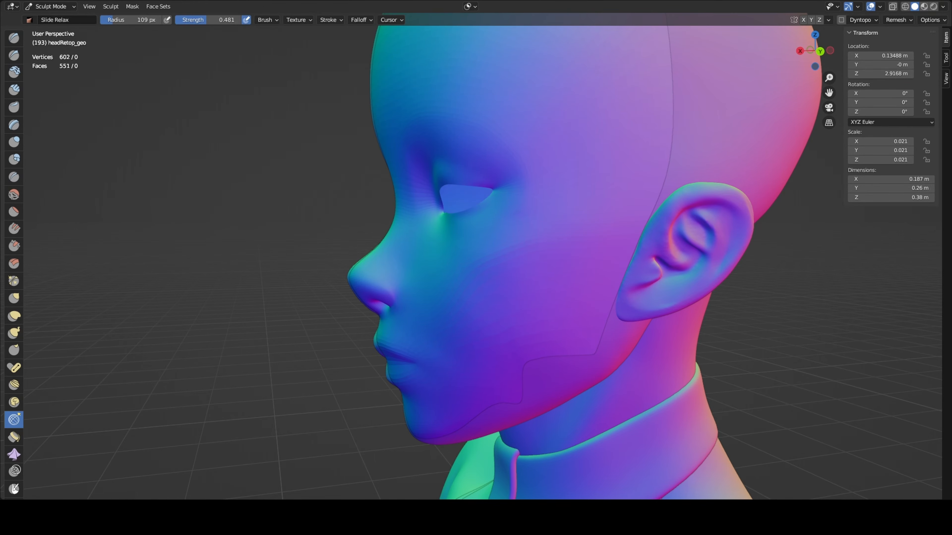
pyautogui.press('Tab')
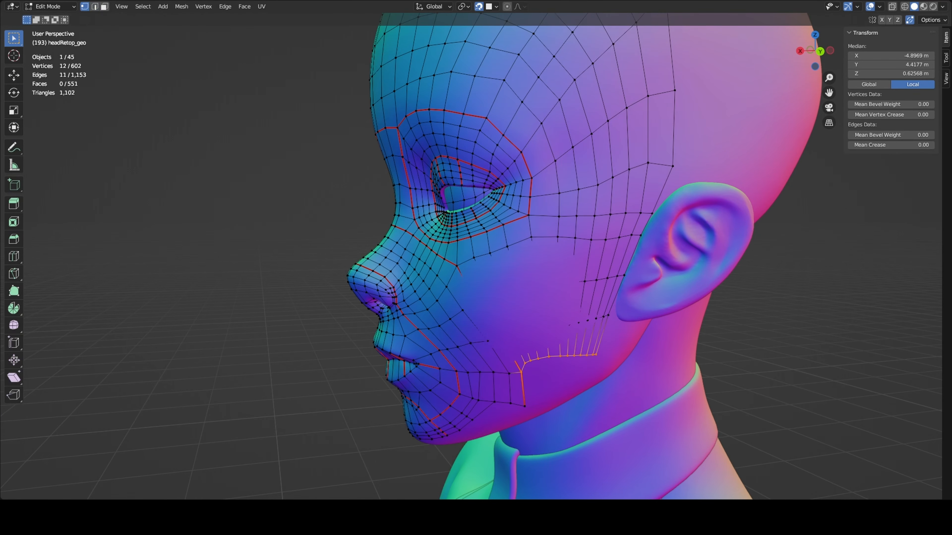
pyautogui.press('ctrl+KP_Add')
pyautogui.press('ctrl+KP_Add')
pyautogui.press('ctrl+KP_Add')
pyautogui.press('ctrl+KP_Add')
pyautogui.hotkey('ctrl', 'z')
# Step: Extrude the rearmost cheek edge into a quad below the earlobe and adjust its vertices along the jaw
pyautogui.click(608, 316)
pyautogui.keyDown('shift'); pyautogui.click(598, 361); pyautogui.keyUp('shift')
pyautogui.press('e')
pyautogui.click(634, 364)
pyautogui.press('g')
pyautogui.click(618, 362)
pyautogui.click(608, 316)
pyautogui.press('g')
pyautogui.click(608, 320)
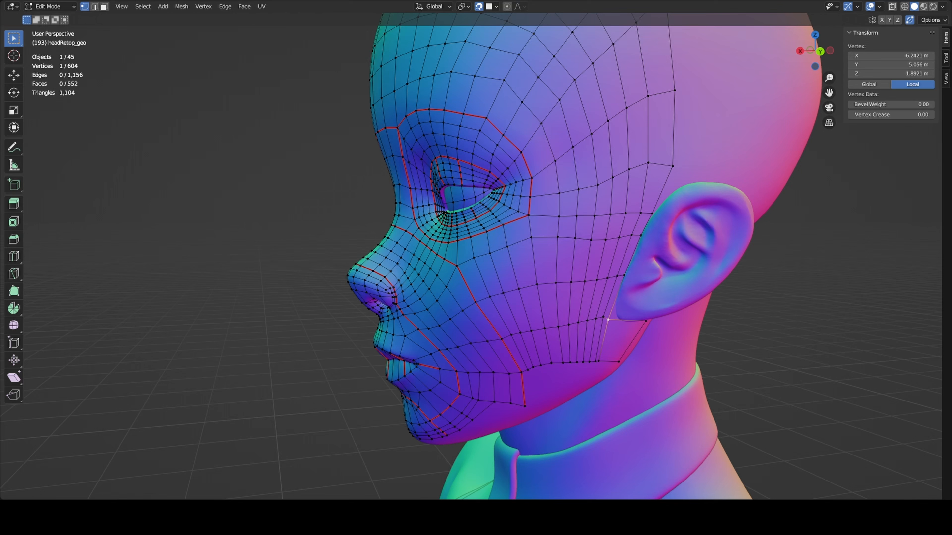
# Step: Add a centred edge loop through the quads just in front of the earlobe
pyautogui.hotkey('ctrl', 'r')
pyautogui.click(616, 298)
pyautogui.rightClick(615, 298)
# Step: Remove the surplus vertical edge loop that runs down the cheek just in front of the ear
pyautogui.keyDown('alt'); pyautogui.click(604, 288); pyautogui.keyUp('alt')
pyautogui.hotkey('ctrl', 'x')
pyautogui.hotkey('ctrl', 'z')
pyautogui.press('x')
pyautogui.keyDown('alt'); pyautogui.click(614, 286); pyautogui.keyUp('alt')
pyautogui.keyDown('alt'); pyautogui.click(583, 291); pyautogui.keyUp('alt')
pyautogui.press('x')
pyautogui.keyDown('alt'); pyautogui.click(595, 290); pyautogui.keyUp('alt')
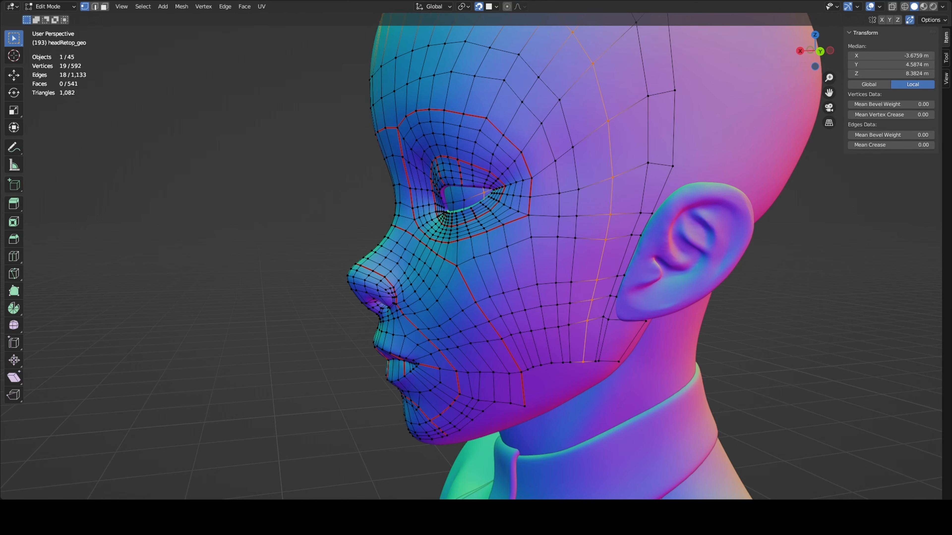
# Step: Reposition the vertices along the cheek mesh's lower border, at the jaw corner and at the lower end of the red cheek seam
pyautogui.click(570, 362)
pyautogui.press('Tab')
pyautogui.press('Tab')
pyautogui.click(598, 361)
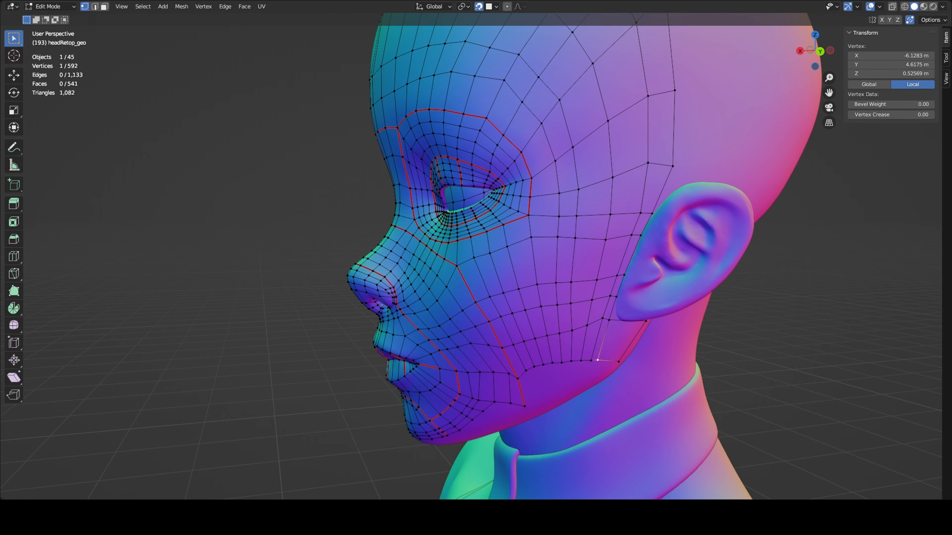
pyautogui.click(607, 374)
pyautogui.click(509, 400)
pyautogui.click(525, 394)
pyautogui.press('g')
pyautogui.click(523, 403)
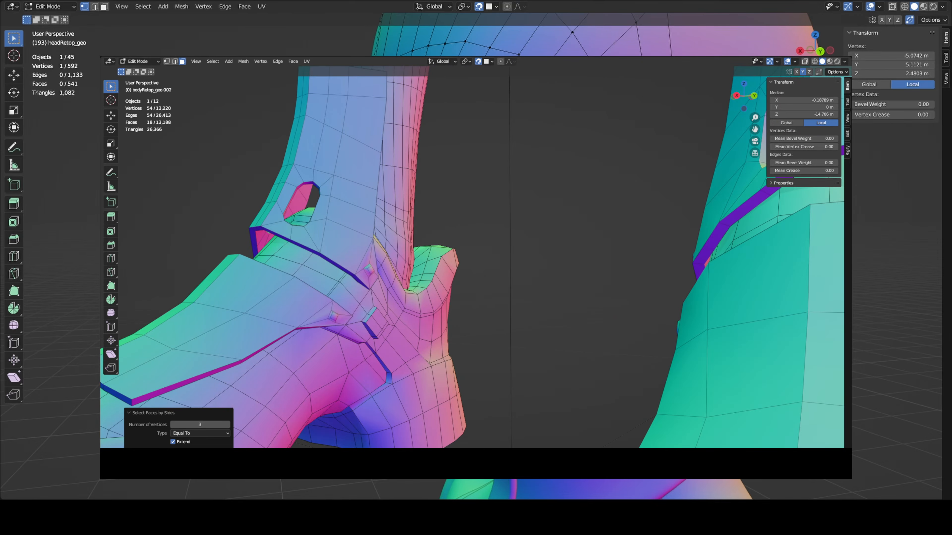
# Step: Examine the selected triangular faces on the body mesh and the topology across the back of the hand
pyautogui.moveTo(355, 362)
pyautogui.mouseDown(button='middle')
pyautogui.moveTo(403, 366)
pyautogui.moveTo(376, 382)
pyautogui.moveTo(534, 315)
pyautogui.mouseUp(button='middle')
pyautogui.moveTo(443, 359); pyautogui.dragTo(400, 398, button='middle')
pyautogui.moveTo(477, 320)
pyautogui.keyDown('shift'); pyautogui.mouseDown(button='middle')
pyautogui.moveTo(416, 392)
pyautogui.moveTo(365, 297)
pyautogui.moveTo(346, 282)
pyautogui.moveTo(435, 280)
pyautogui.mouseUp(button='middle'); pyautogui.keyUp('shift')
pyautogui.keyDown('shift'); pyautogui.moveTo(282, 287); pyautogui.dragTo(454, 264, button='middle'); pyautogui.keyUp('shift')
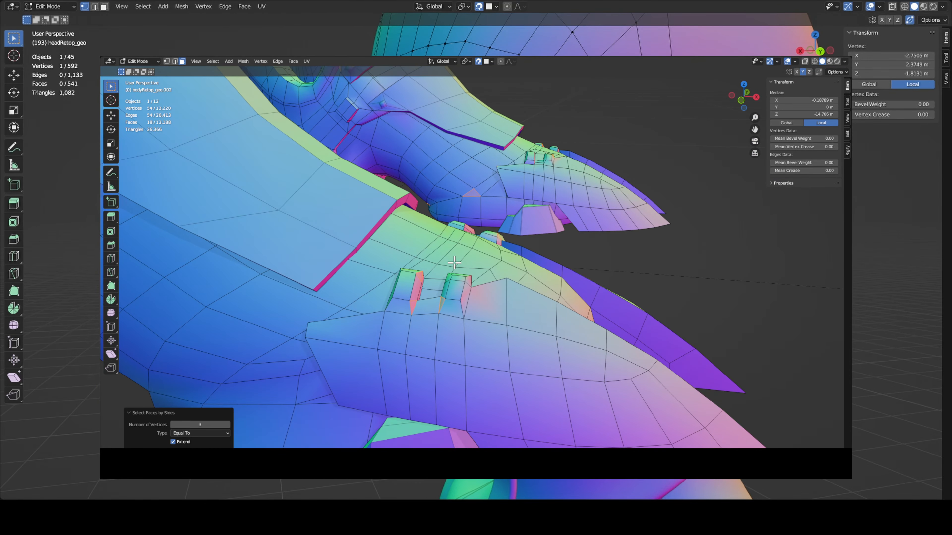
pyautogui.scroll(-5, 458, 263)
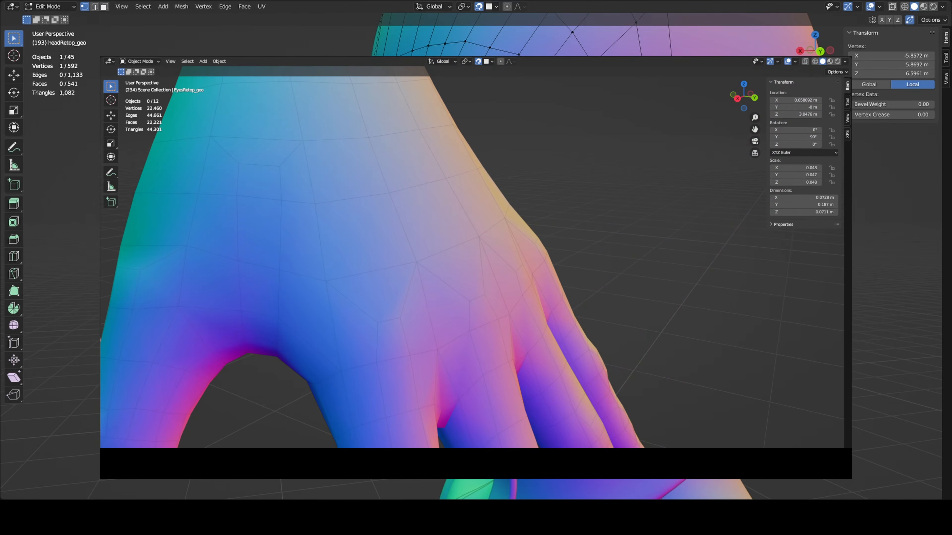
pyautogui.scroll(-5, 476, 263)
pyautogui.moveTo(500, 304); pyautogui.dragTo(387, 299, button='middle')
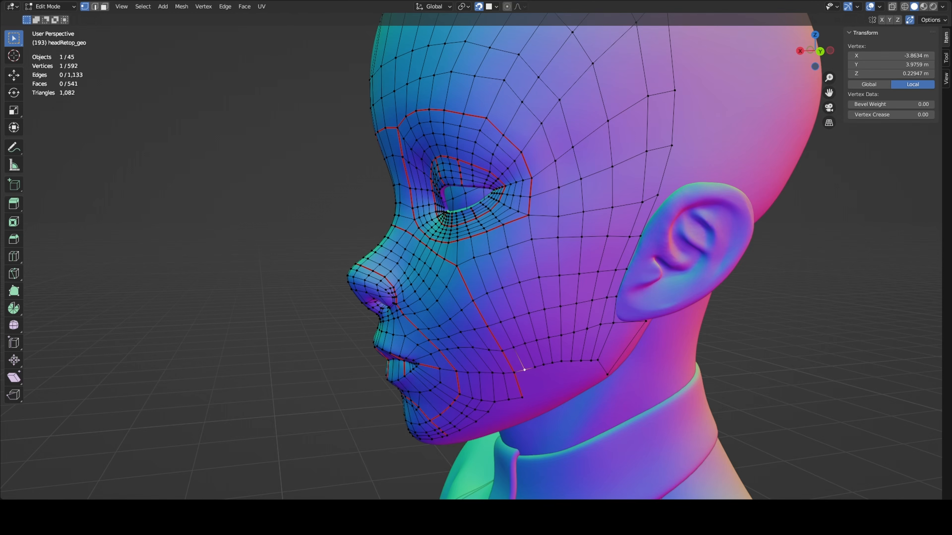
# Step: Extrude the short edge at the jaw corner below the ear forward along the jawline toward the chin
pyautogui.click(502, 351)
pyautogui.click(598, 360)
pyautogui.keyDown('shift'); pyautogui.click(607, 375); pyautogui.keyUp('shift')
pyautogui.press('e')
pyautogui.click(574, 396)
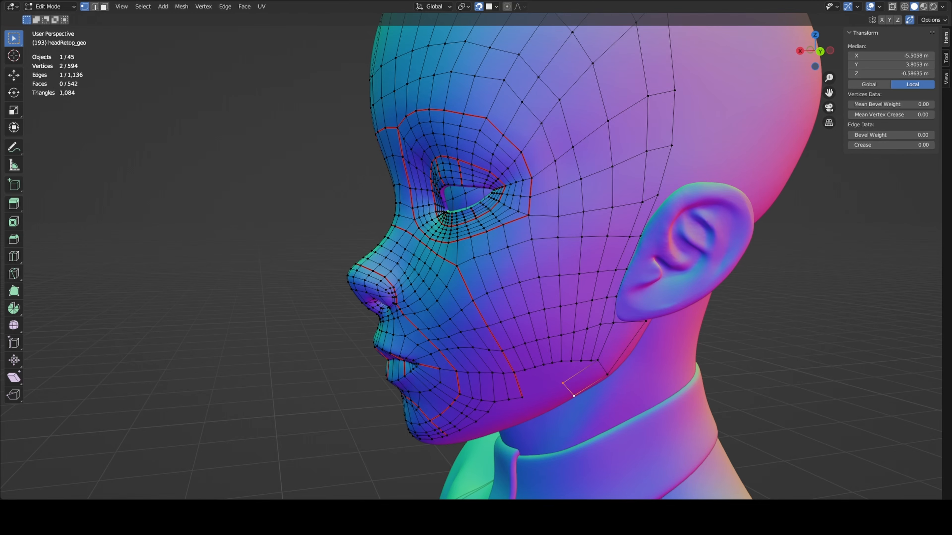
pyautogui.click(522, 397)
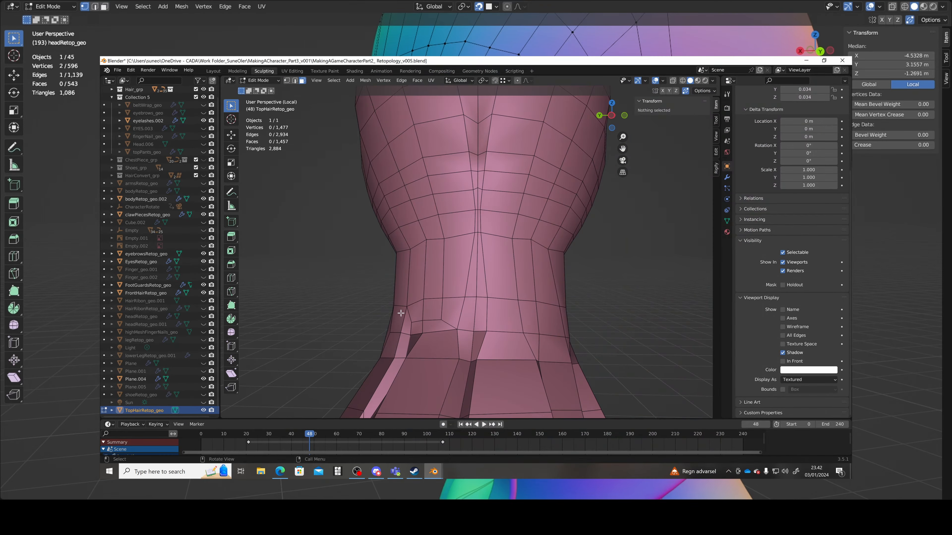
pyautogui.hotkey('ctrl', 'r')
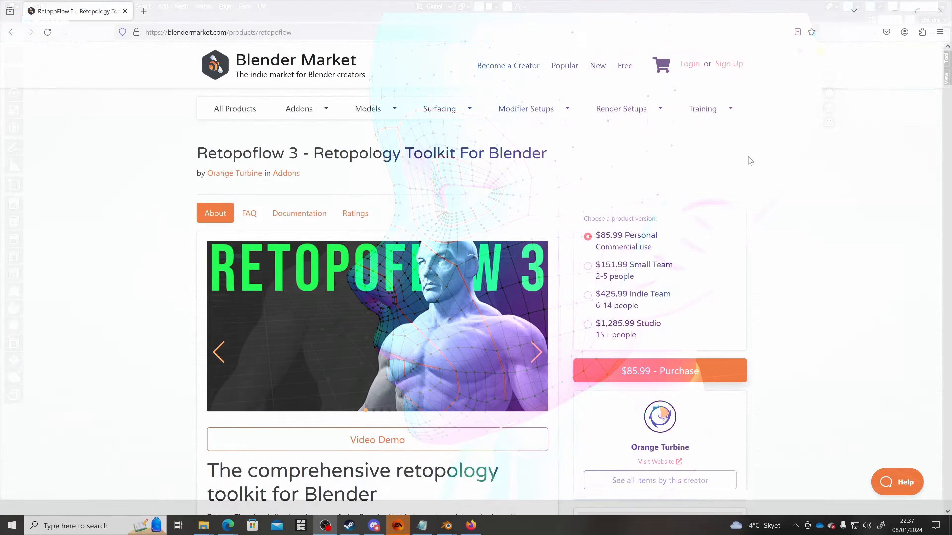
# Step: Switch to the browser and read through the RetopoFlow 3 product page on Blender Market, covering its retopology tools and tutorials
pyautogui.scroll(-3, 733, 164)
pyautogui.scroll(-18, 734, 164)
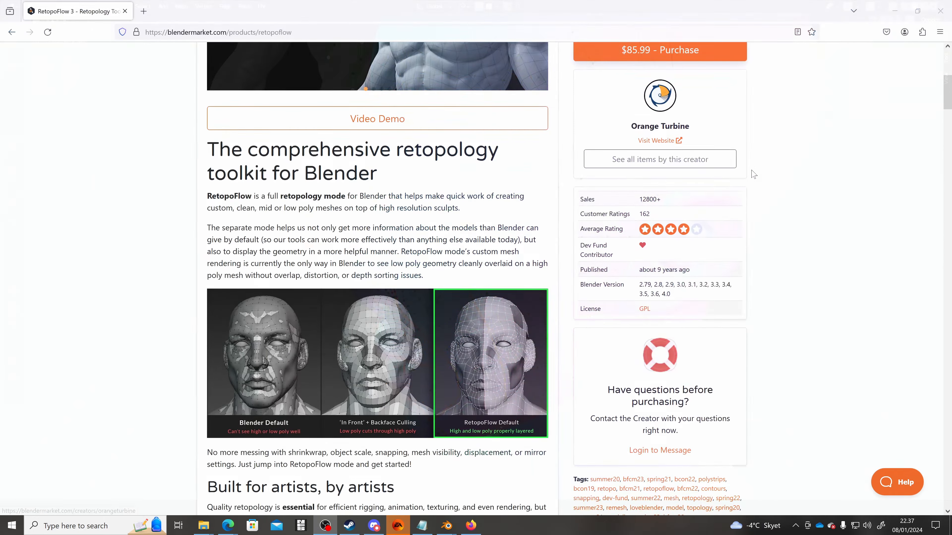
pyautogui.scroll(-14, 759, 177)
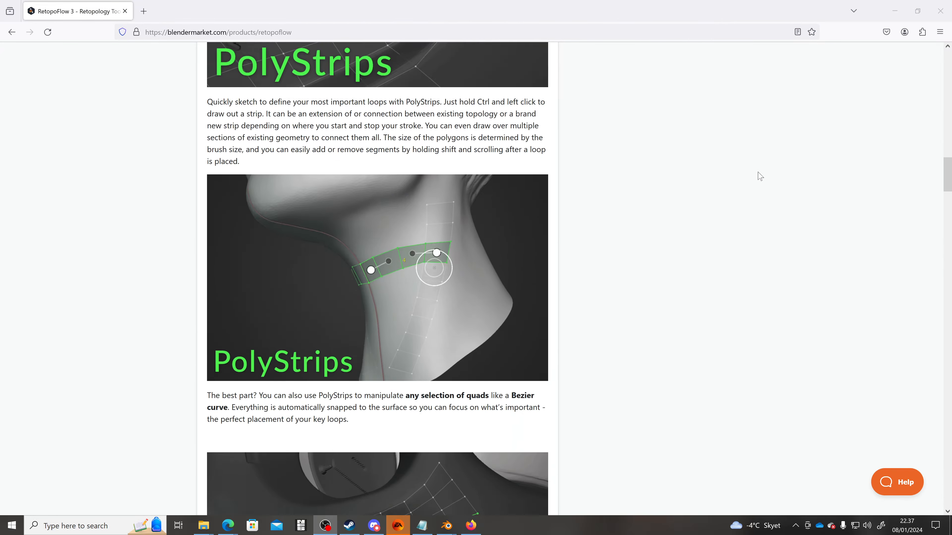
pyautogui.scroll(-16, 757, 173)
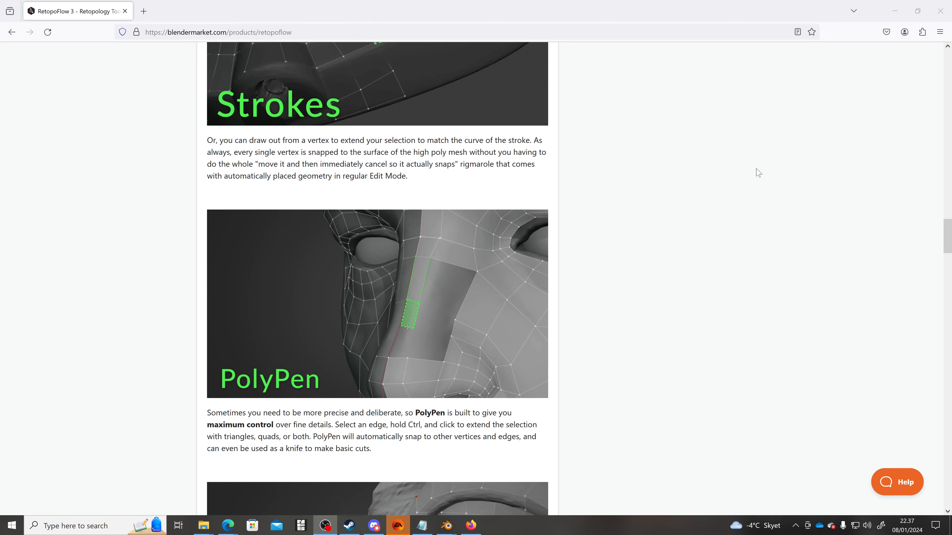
pyautogui.scroll(-16, 757, 173)
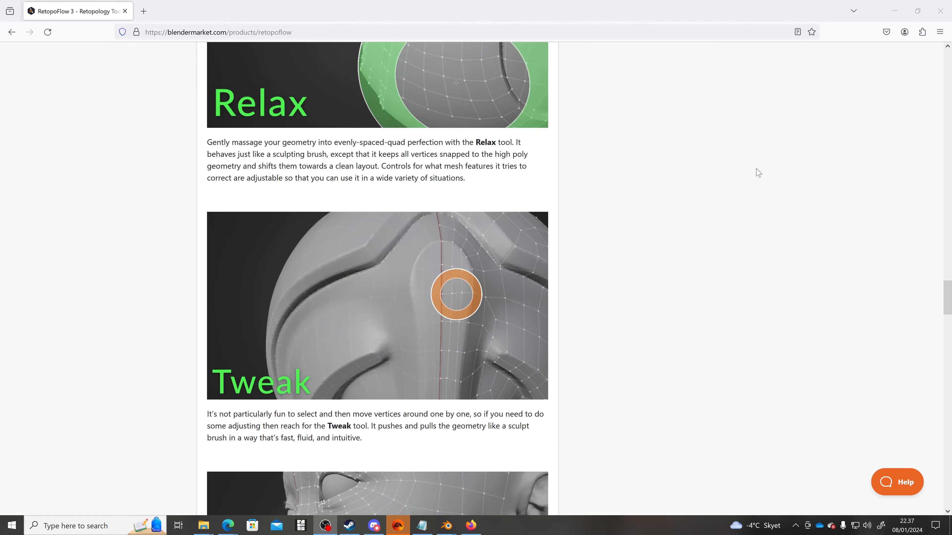
pyautogui.scroll(-8, 757, 173)
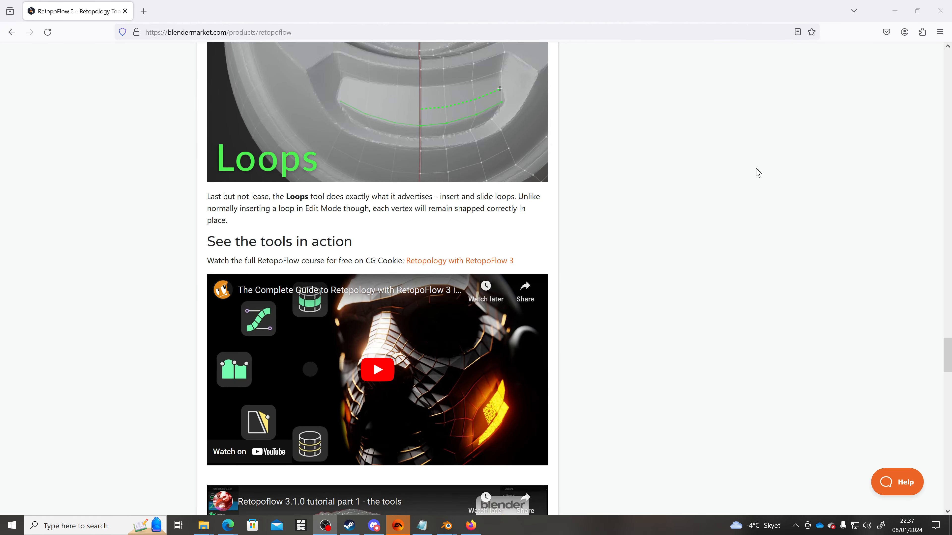
pyautogui.scroll(-12, 701, 165)
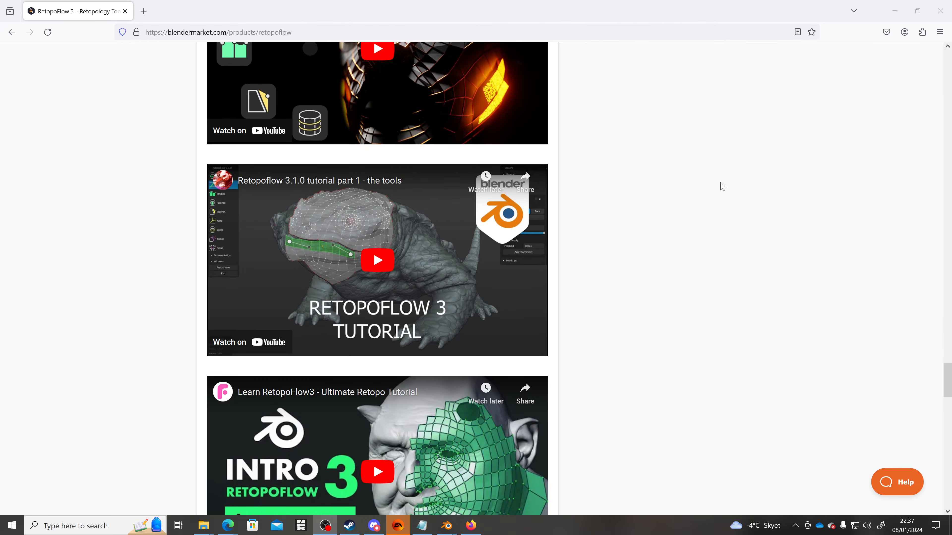
pyautogui.scroll(-12, 727, 192)
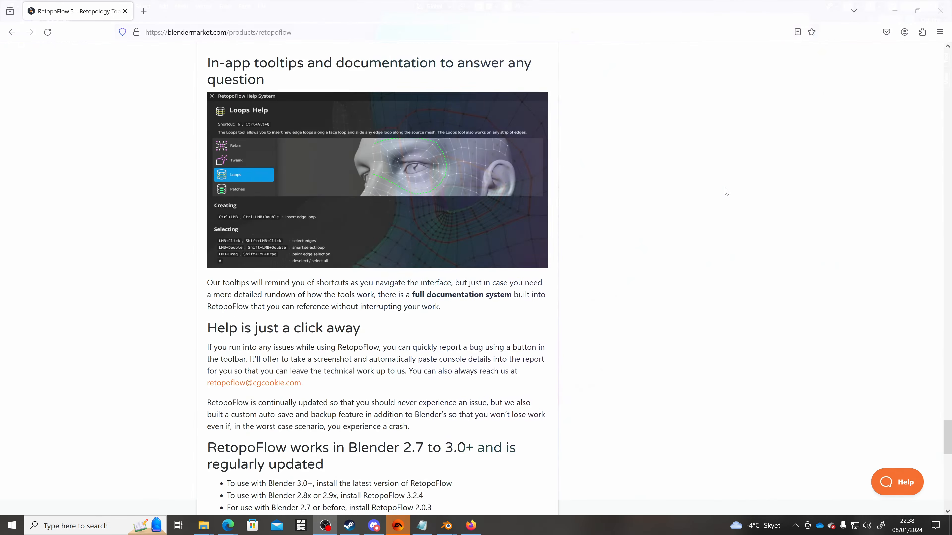
pyautogui.scroll(-8, 728, 192)
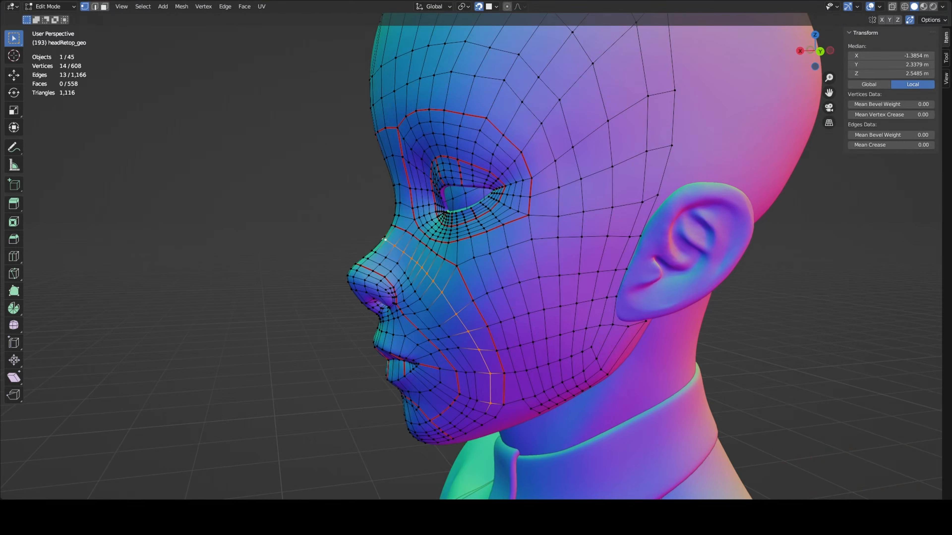
# Step: Fill quads in the gap between the lower end of the cheek seam and the strip along the jawline
pyautogui.click(495, 417)
pyautogui.click(534, 396)
pyautogui.click(590, 387)
pyautogui.click(503, 405)
pyautogui.press('f')
pyautogui.click(539, 412)
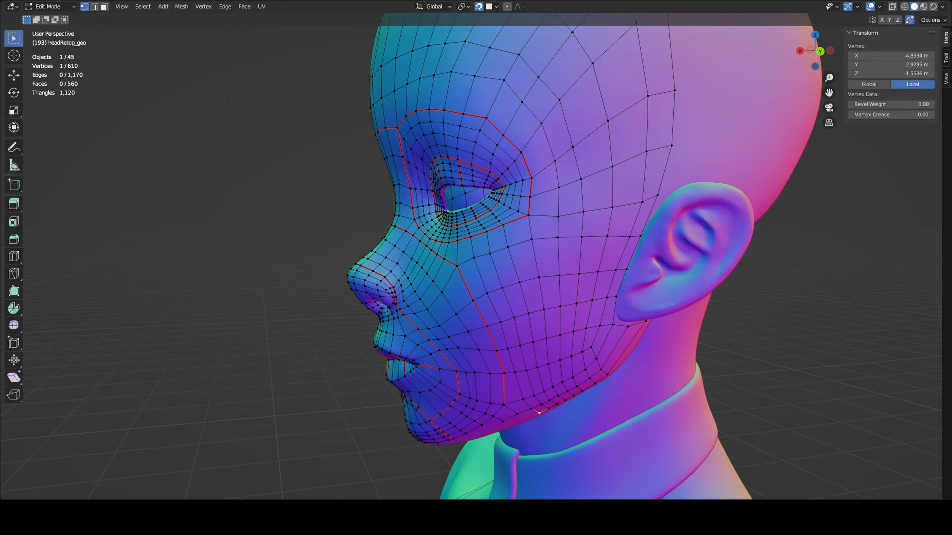
# Step: Extend the jawline strip forward past the cheek seam with filled quads, adjusting the corner vertex where they join
pyautogui.hotkey('alt', 'a')
pyautogui.click(531, 409)
pyautogui.press('f')
pyautogui.click(517, 415)
pyautogui.press('f')
pyautogui.click(539, 413)
pyautogui.press('g')
pyautogui.press('f')
pyautogui.press('f')
# Step: Fill the remaining quads under the jaw up to the chin, connecting the jawline strip to the chin loops
pyautogui.click(519, 415)
pyautogui.click(531, 409)
pyautogui.click(541, 404)
pyautogui.click(465, 434)
pyautogui.press('f')
pyautogui.press('f')
pyautogui.click(501, 430)
pyautogui.click(481, 437)
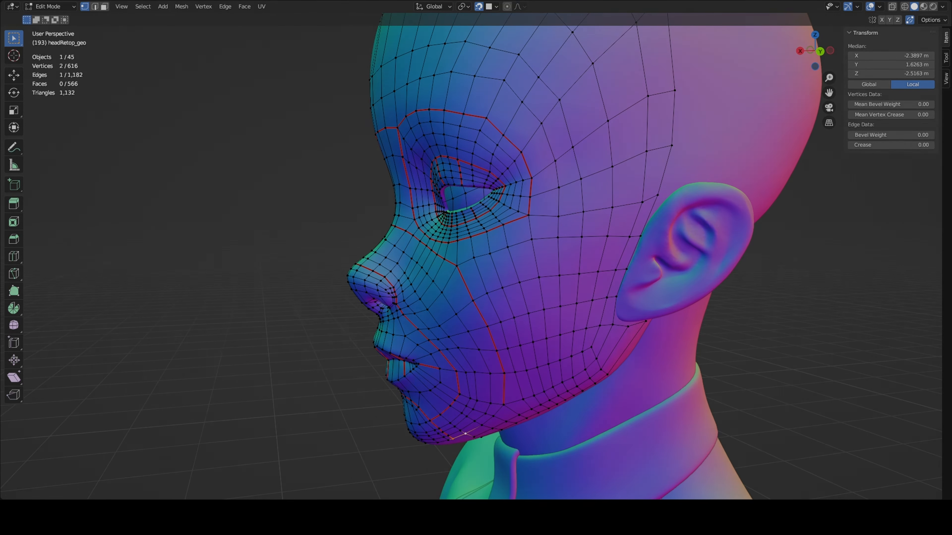